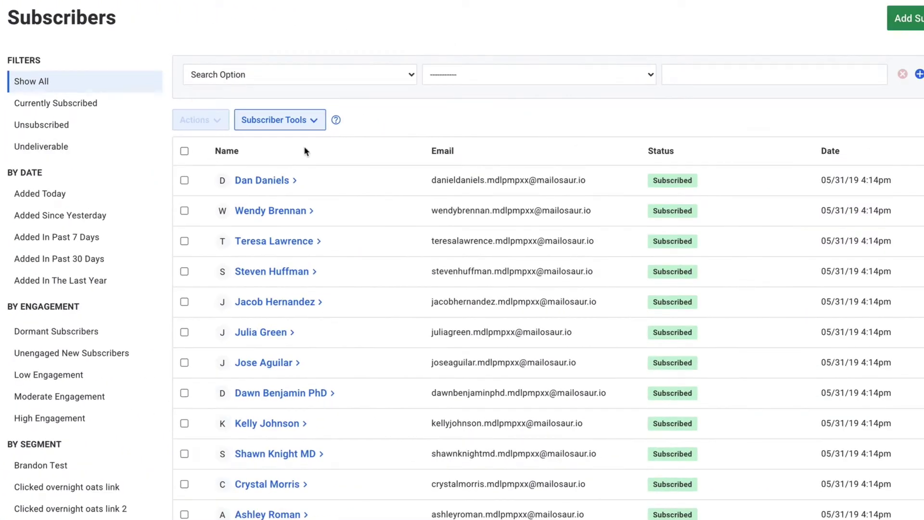
scroll(304, 150, "down", 2)
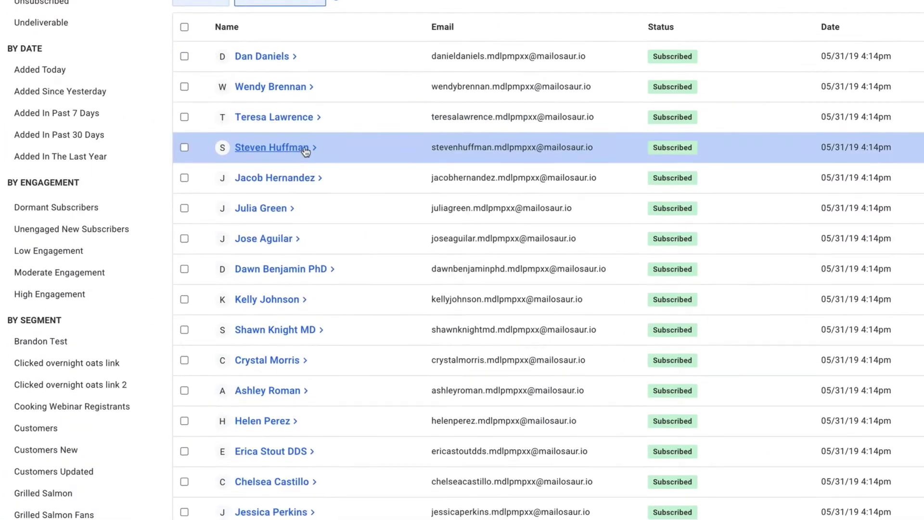
scroll(304, 150, "down", 1)
scroll(305, 150, "down", 1)
scroll(304, 151, "down", 1)
scroll(304, 154, "down", 2)
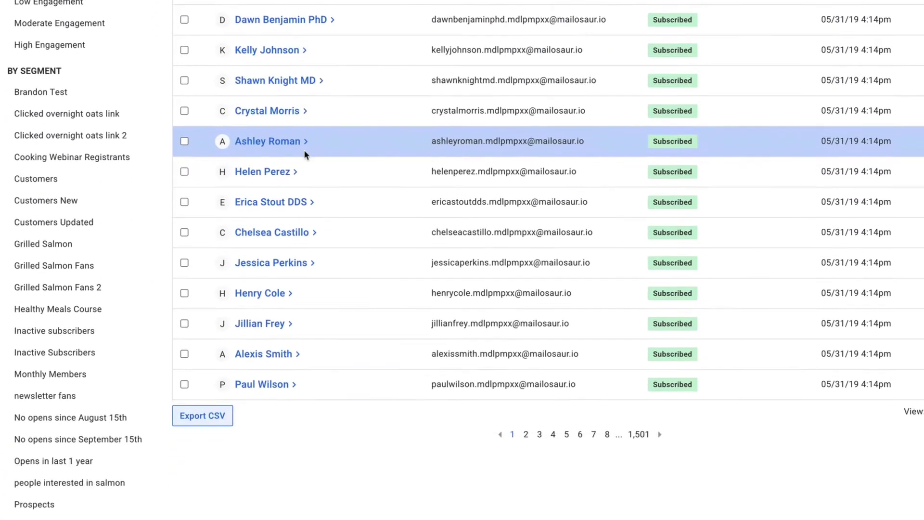
scroll(303, 154, "up", 4)
scroll(304, 153, "up", 3)
scroll(304, 153, "up", 1)
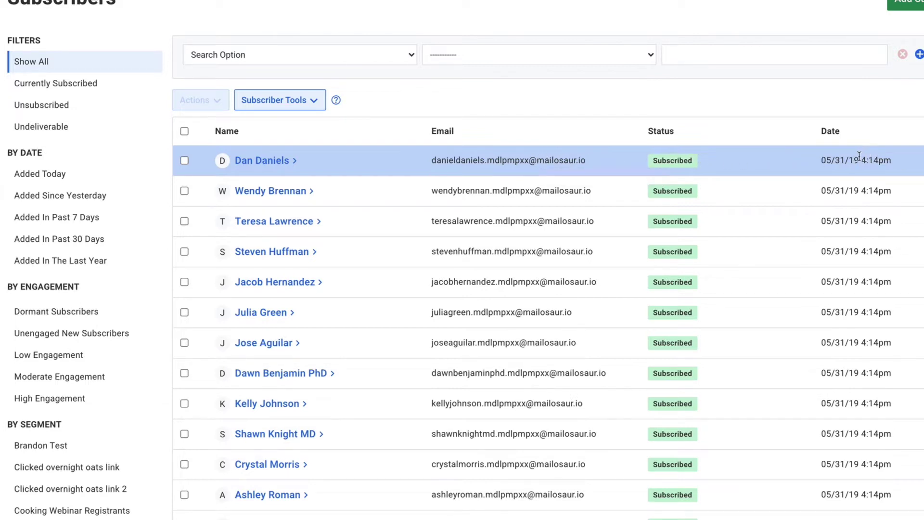
left_click(294, 161)
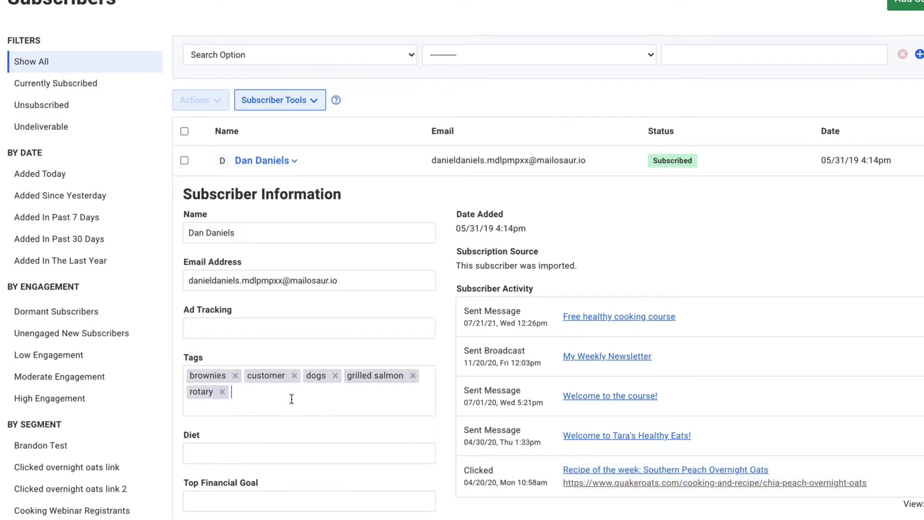
type("new tag")
key("Return")
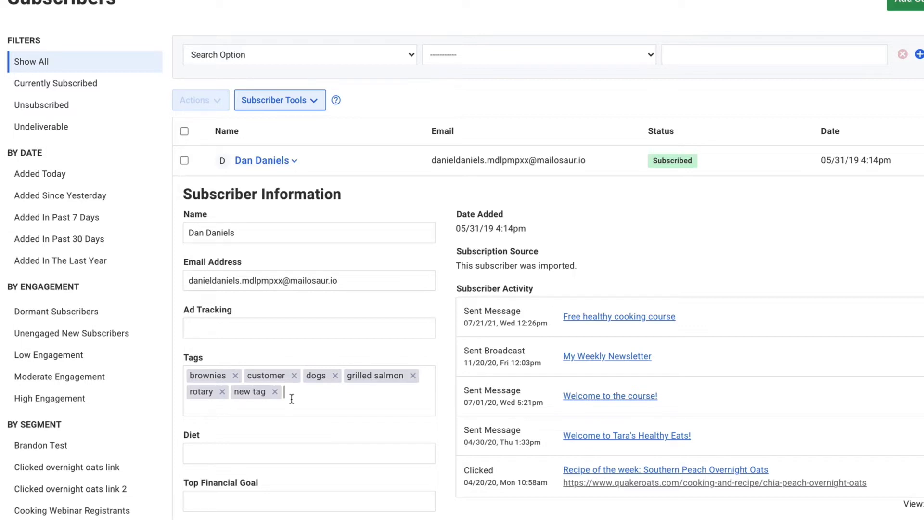
scroll(292, 399, "down", 3)
scroll(291, 399, "down", 2)
left_click(277, 437)
type("First ")
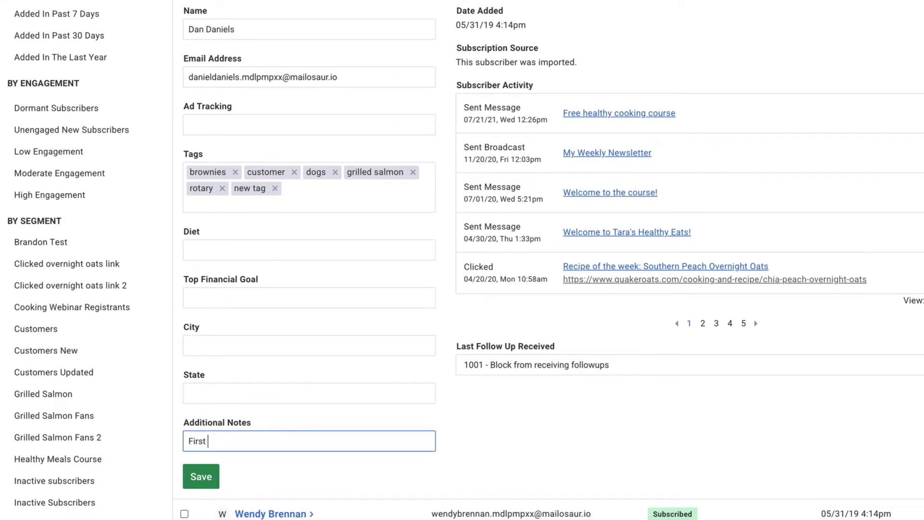
type("subscriber ")
type("ever!")
left_click(209, 478)
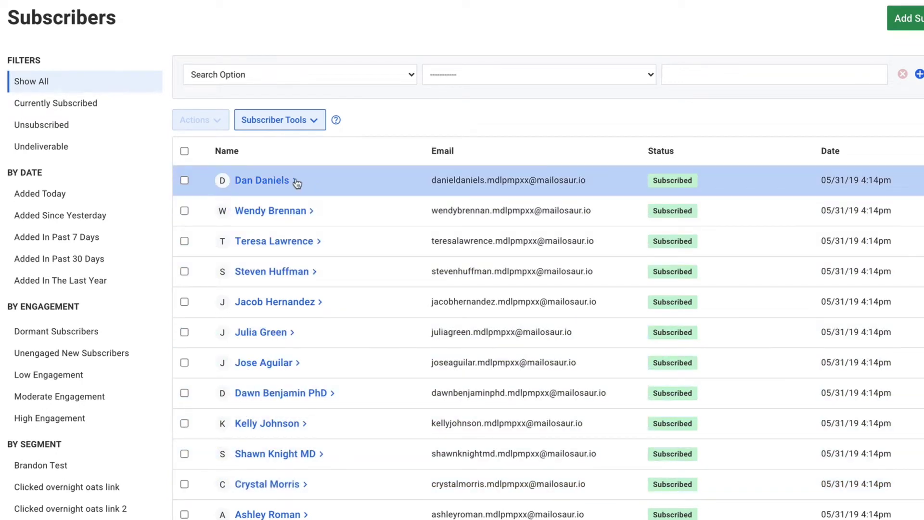
Select Dan Daniels and show the Tag, Delete and Unsubscribe bulk actions
left_click(184, 180)
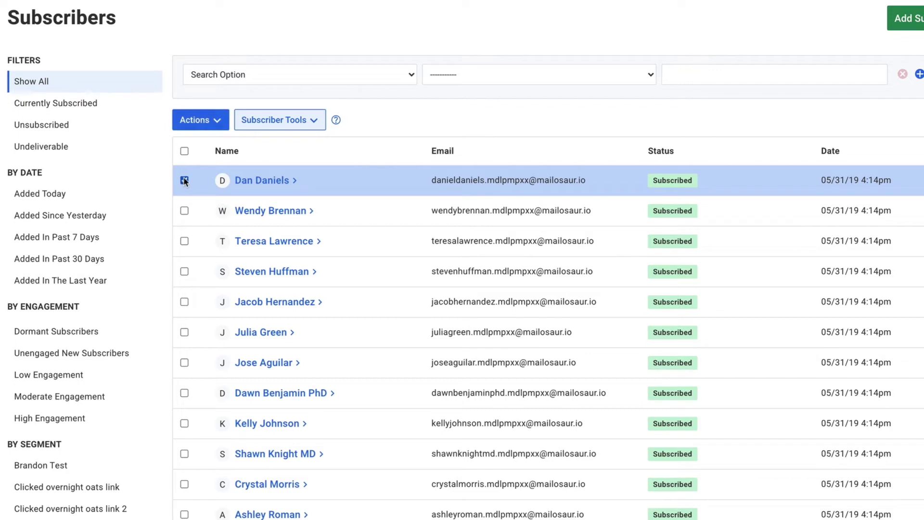
left_click(223, 122)
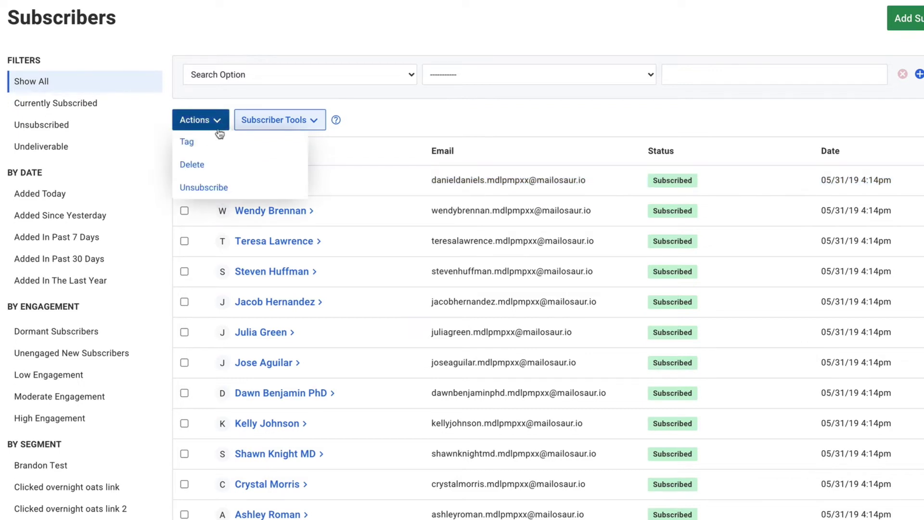